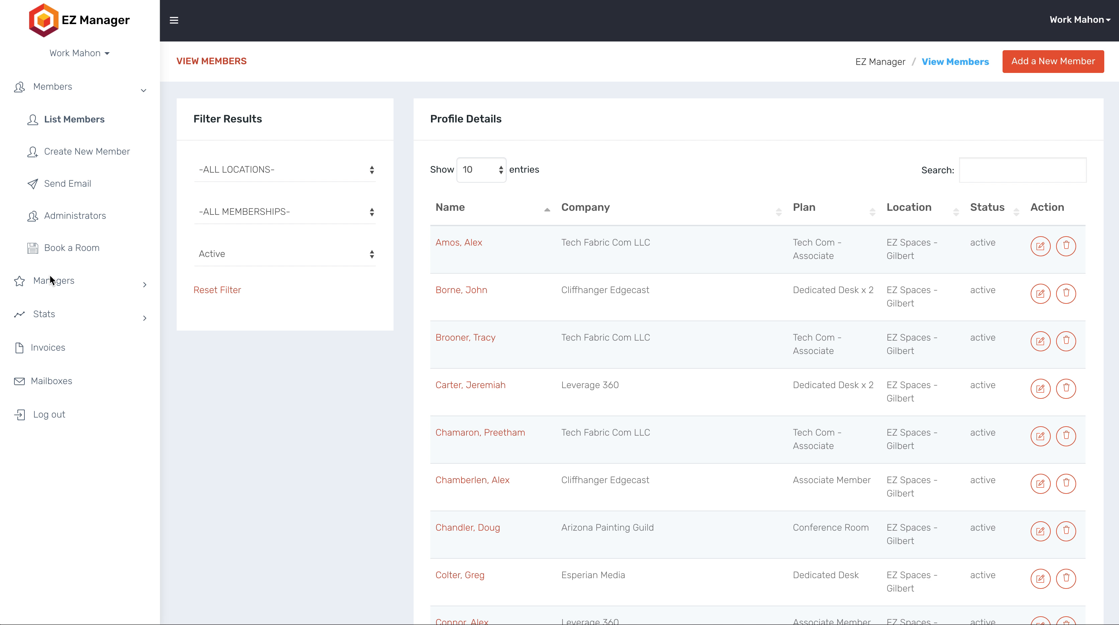
Open the Rooms management page and review the existing rooms with their amounts and locations.
click(47, 285)
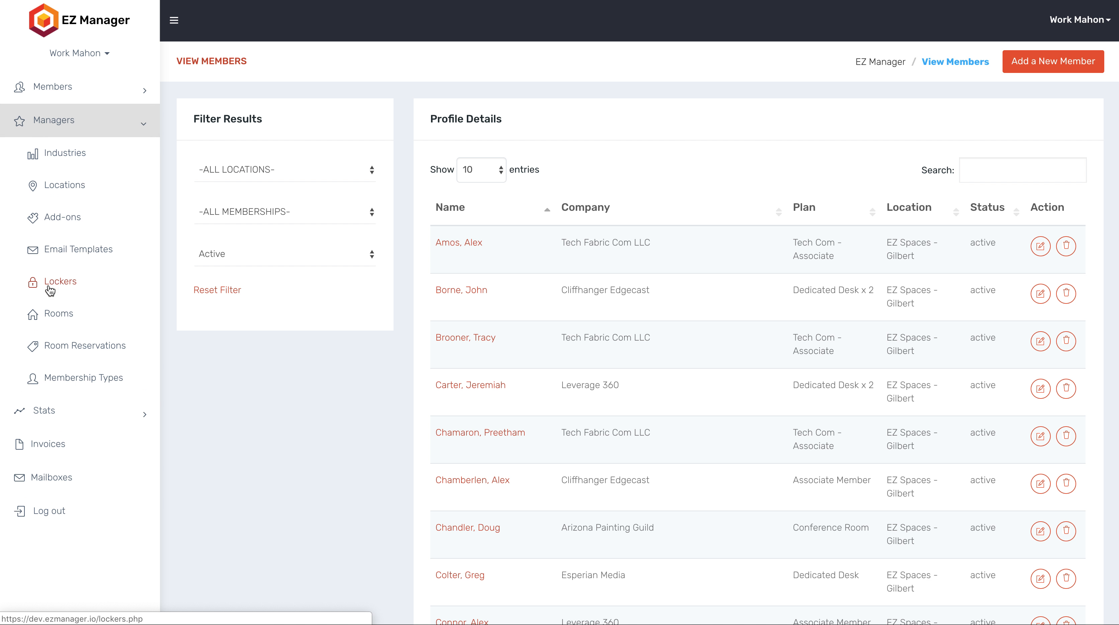
click(70, 318)
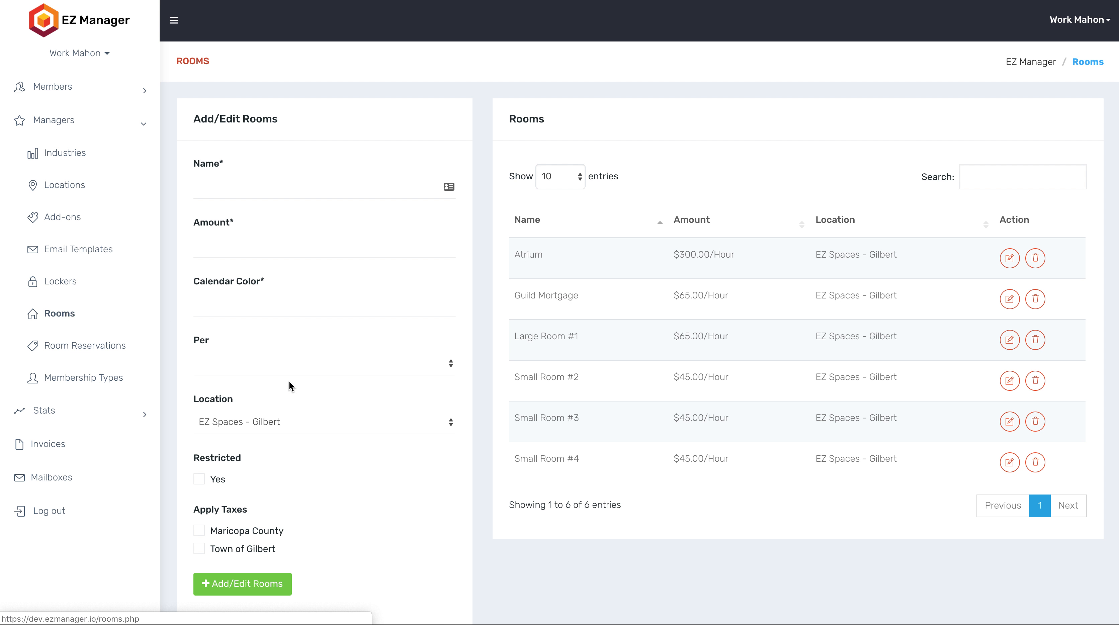
click(495, 248)
drag(495, 249, 723, 499)
click(677, 575)
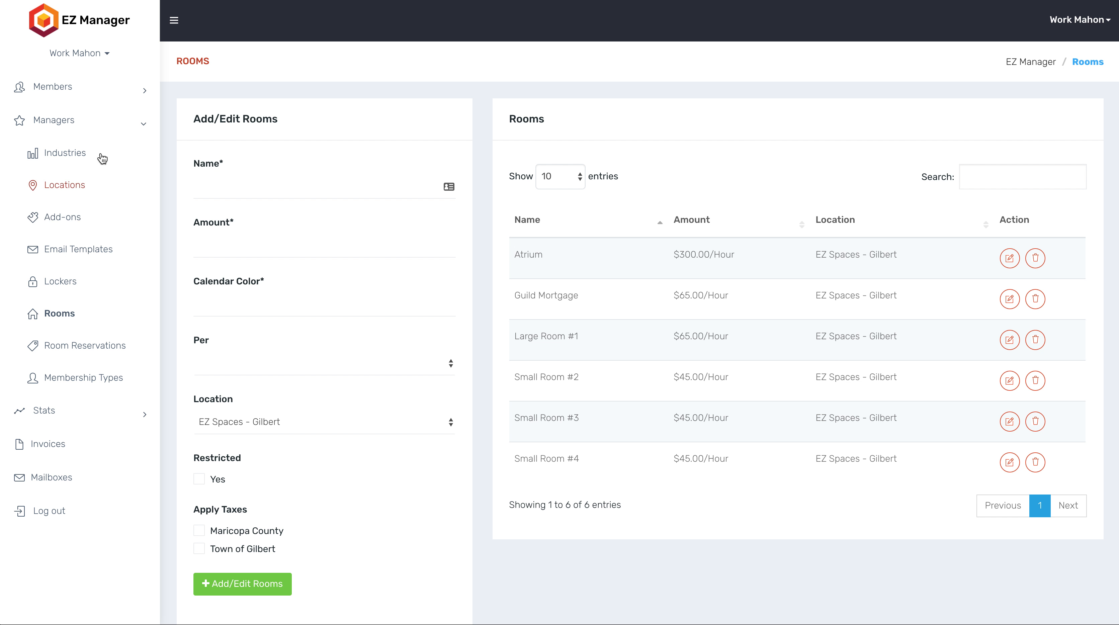
Open the room booking page and choose the EZ Spaces - Gilbert location.
click(58, 96)
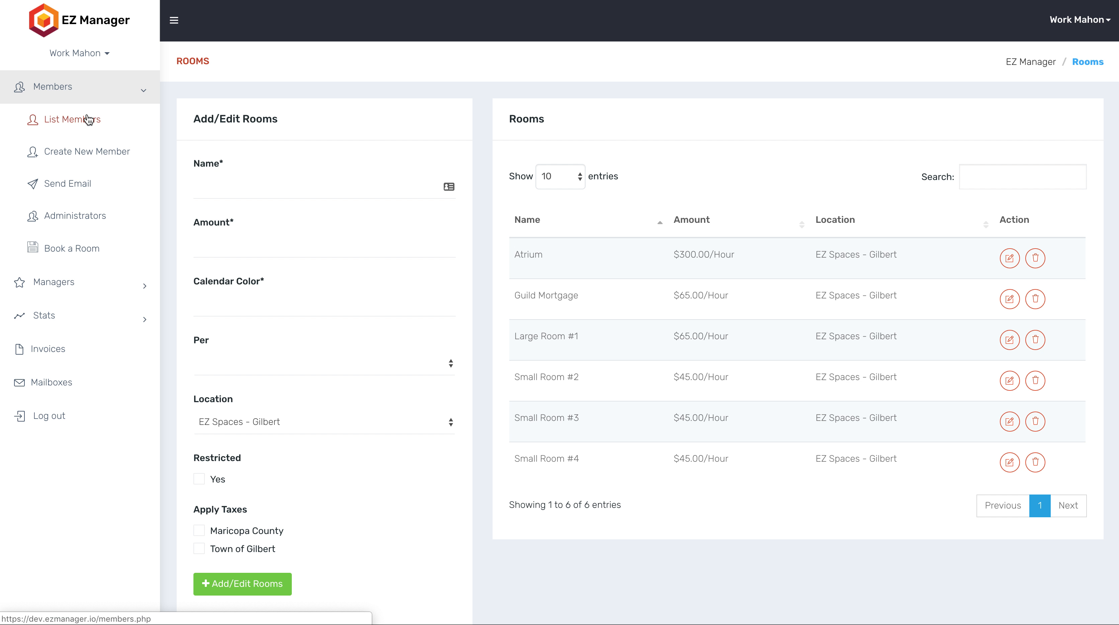
click(90, 256)
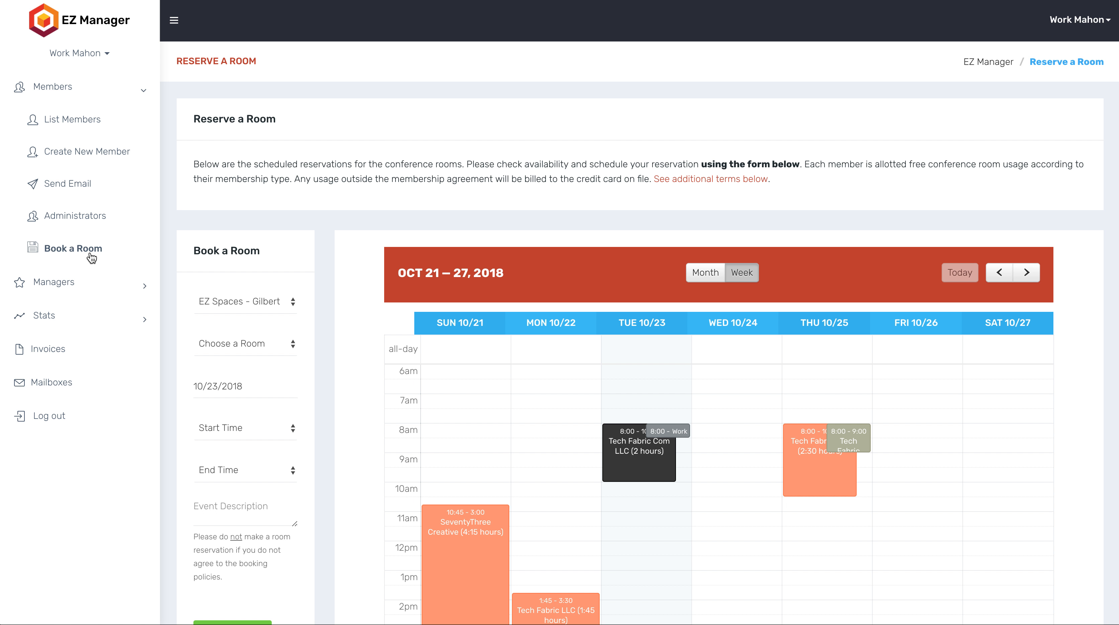
click(224, 300)
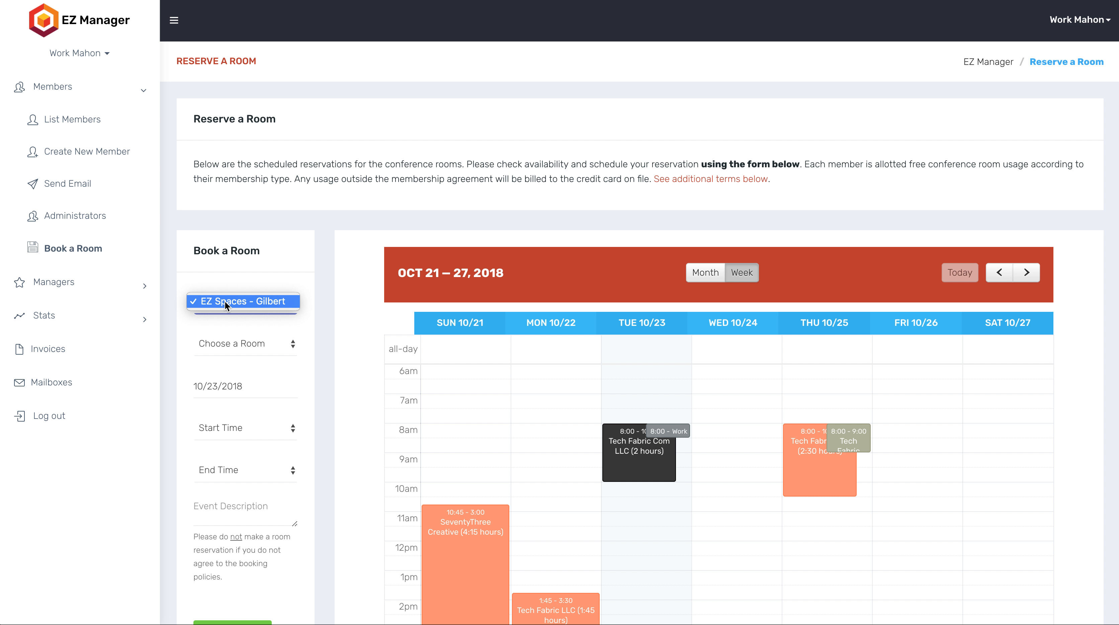
click(225, 300)
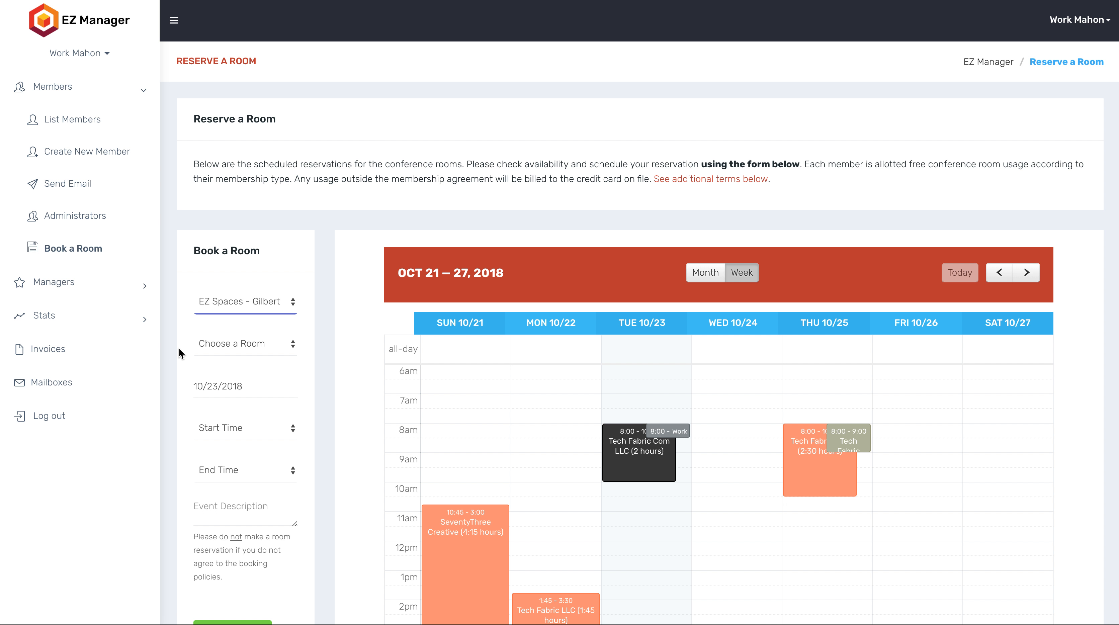
Check the weekly booking calendars of Atrium, Guild Mortgage and Large Room #1 one after another.
click(217, 343)
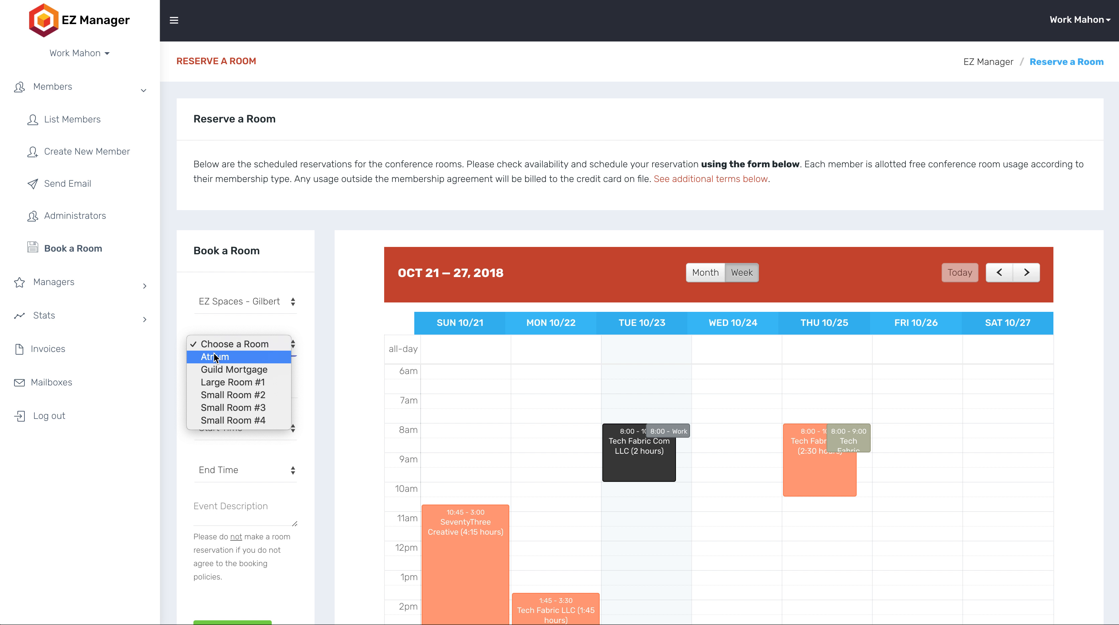
click(215, 356)
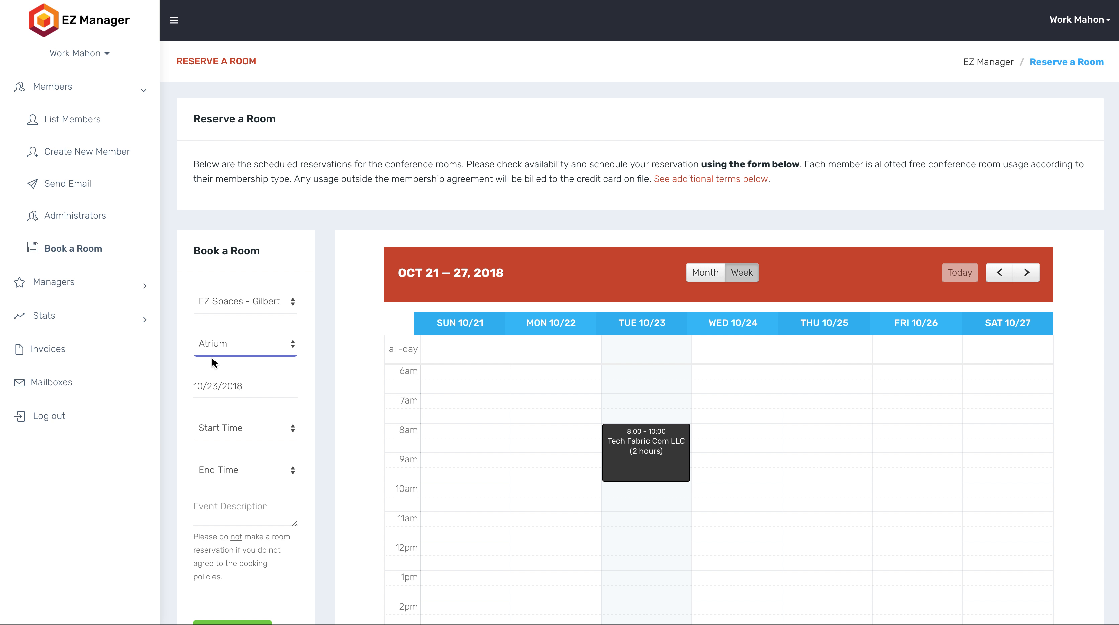
click(216, 342)
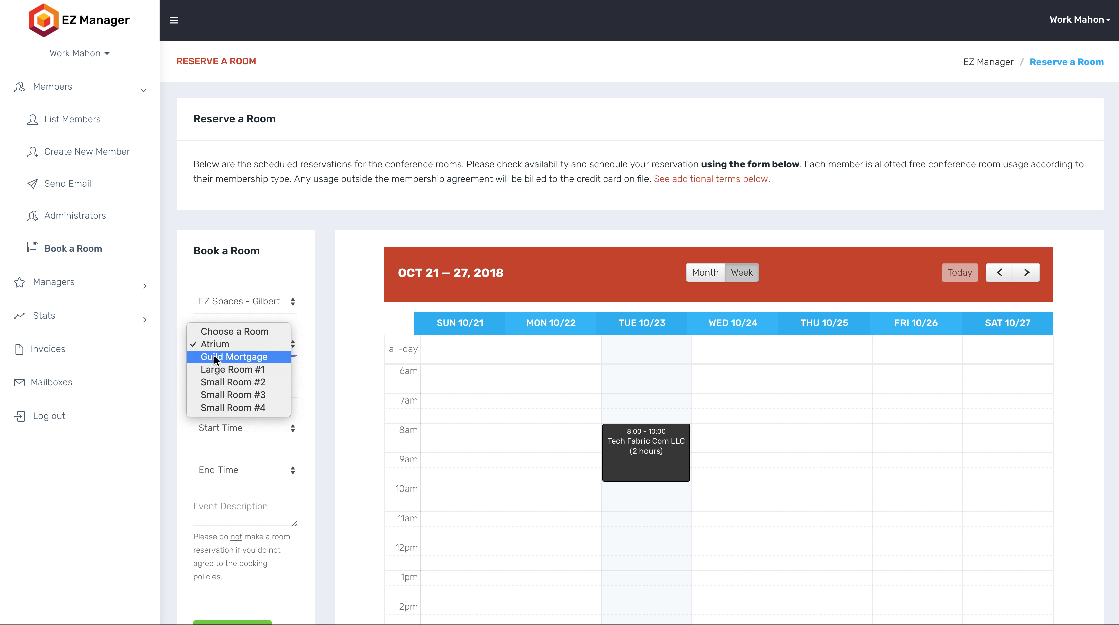
click(214, 355)
click(214, 345)
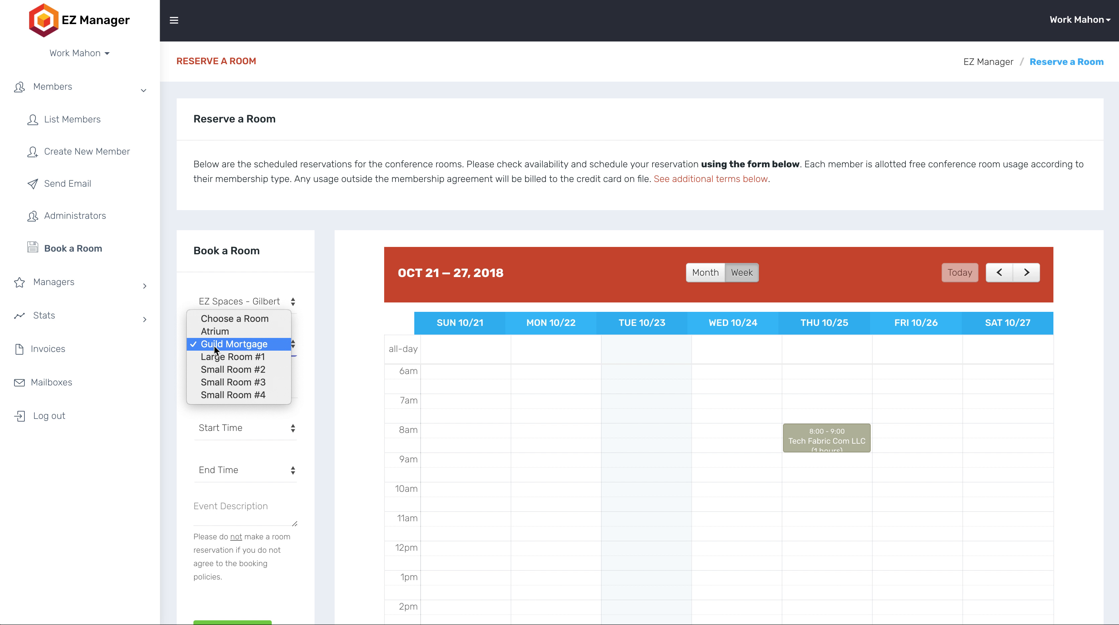
click(211, 357)
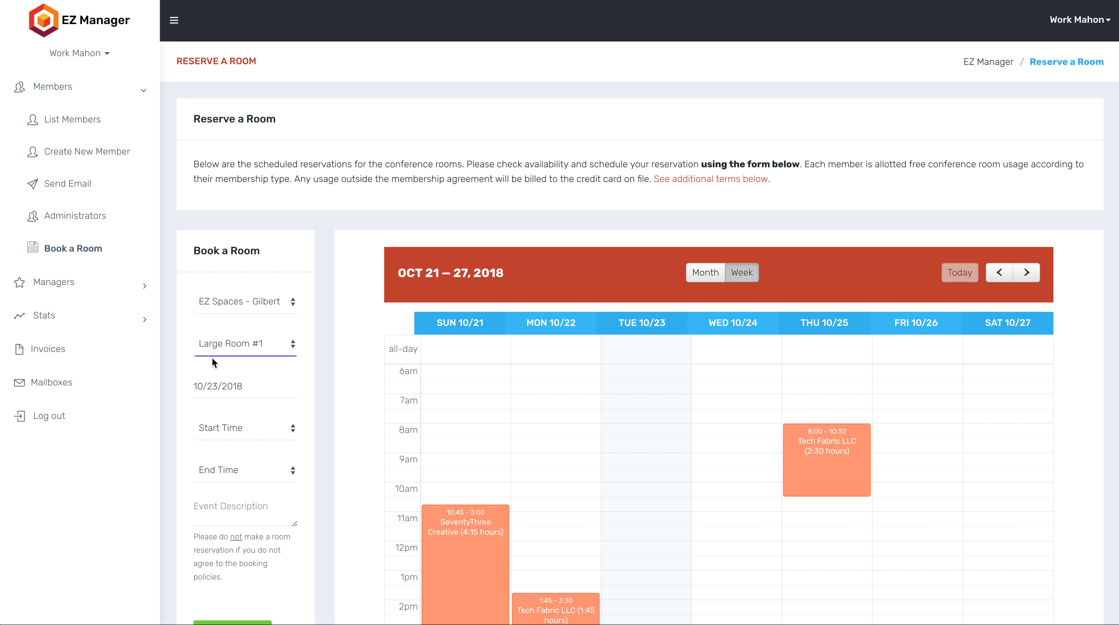
Choose Small Room #4 for the booking and set its date to 10/24/2018.
click(218, 344)
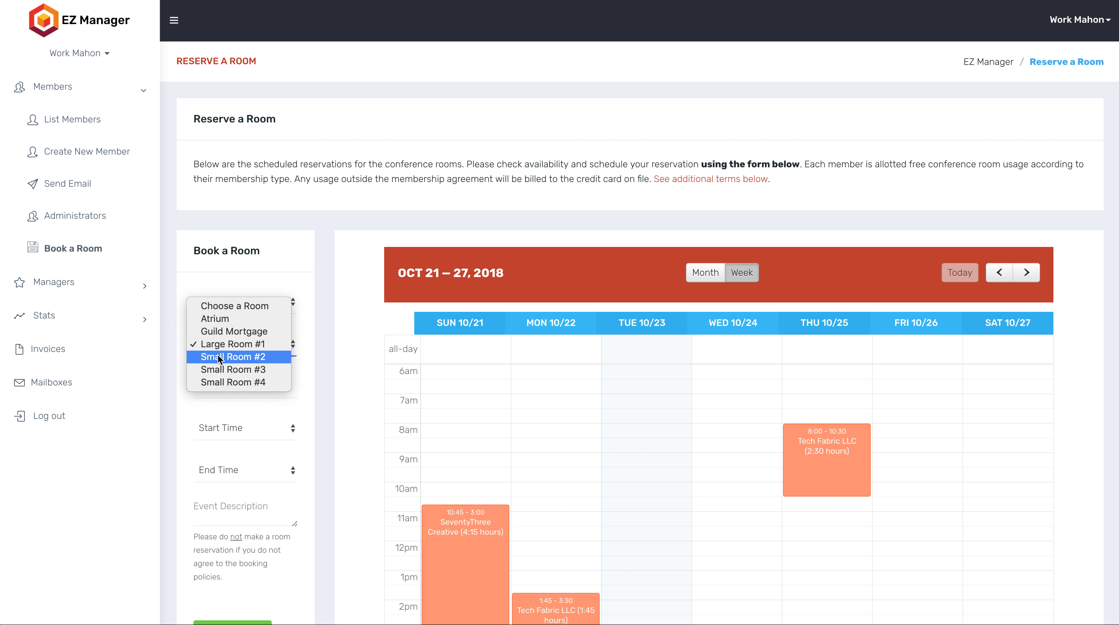
click(210, 382)
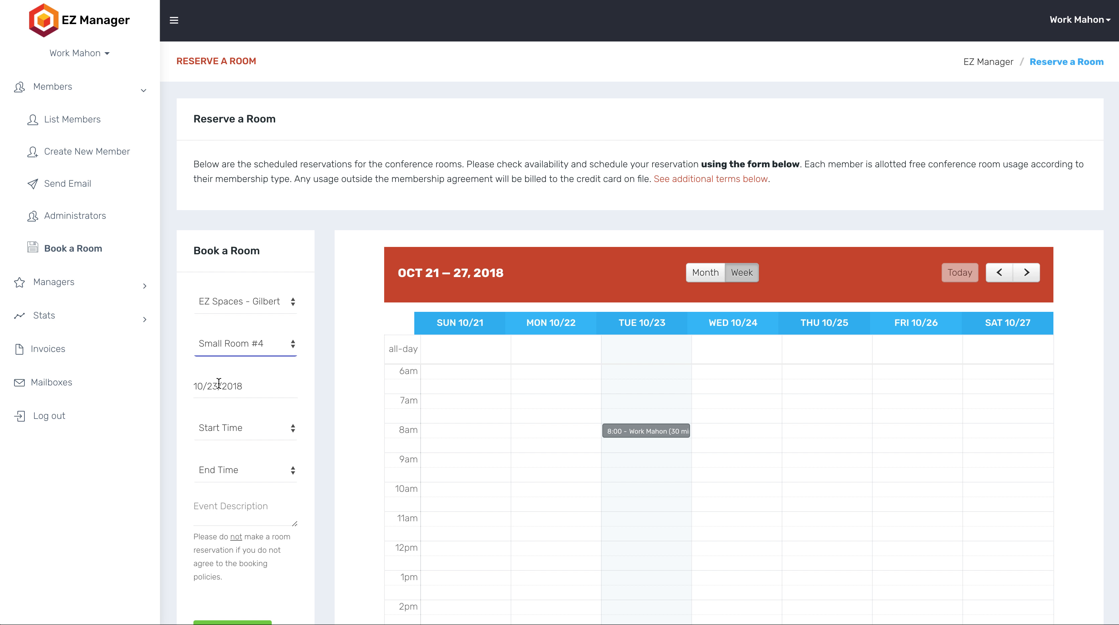
click(229, 386)
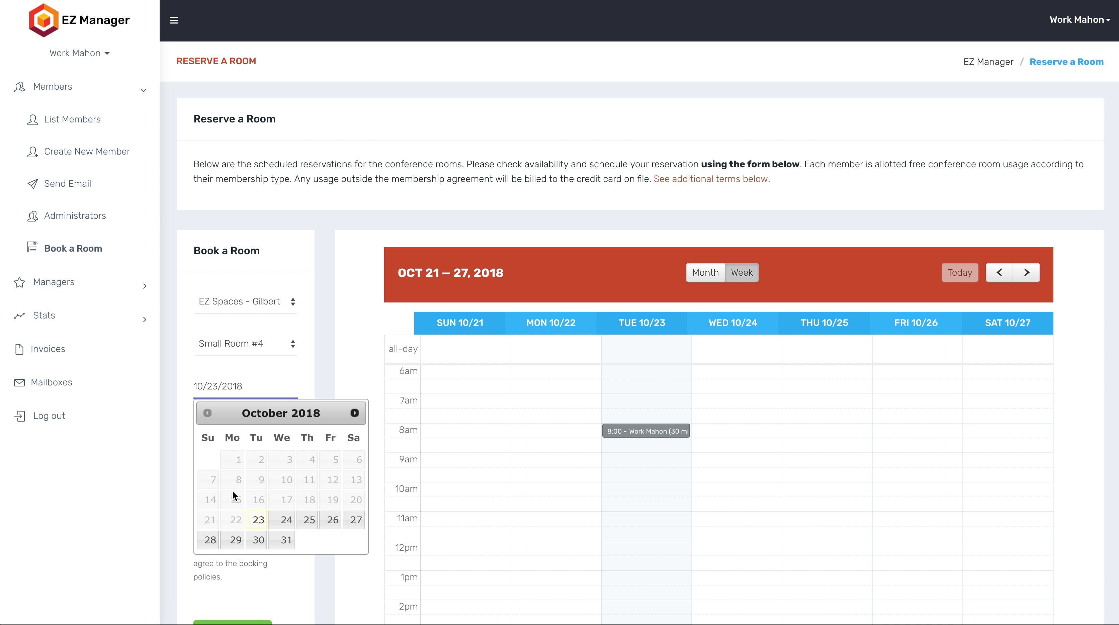
click(281, 522)
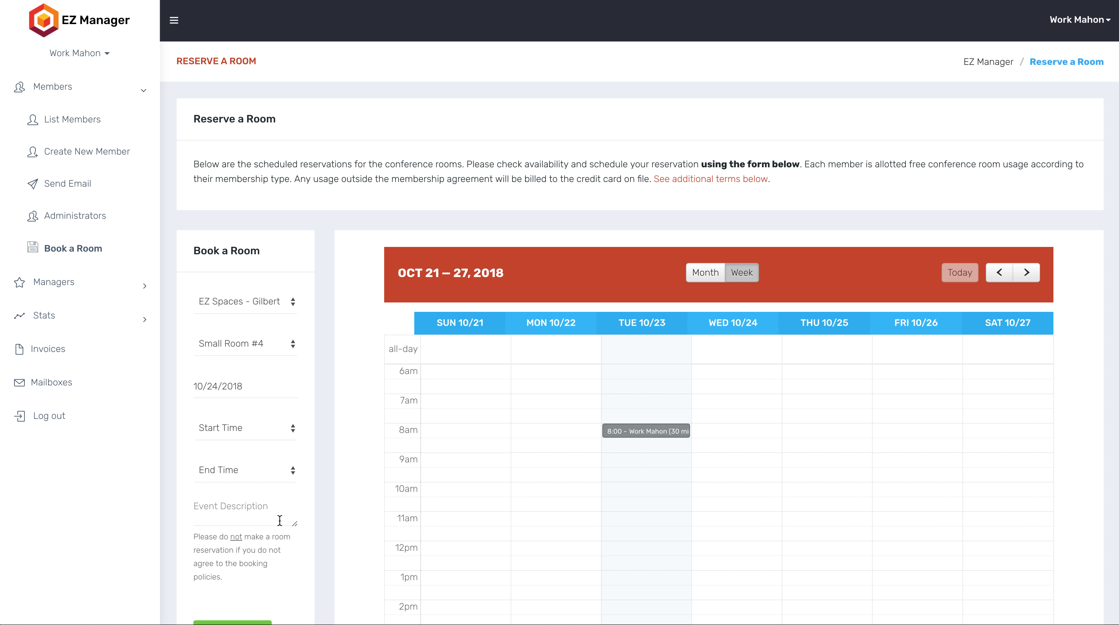
Set the booking's start time to 8:00am and its end time to 10:00am.
click(232, 430)
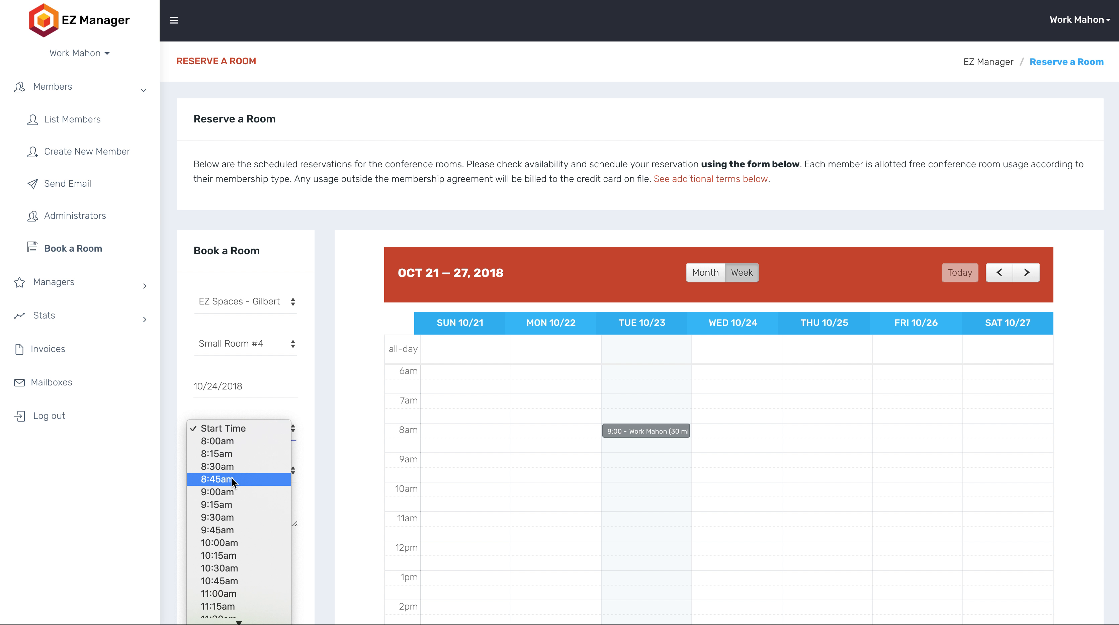
scroll(233, 479, down, 5)
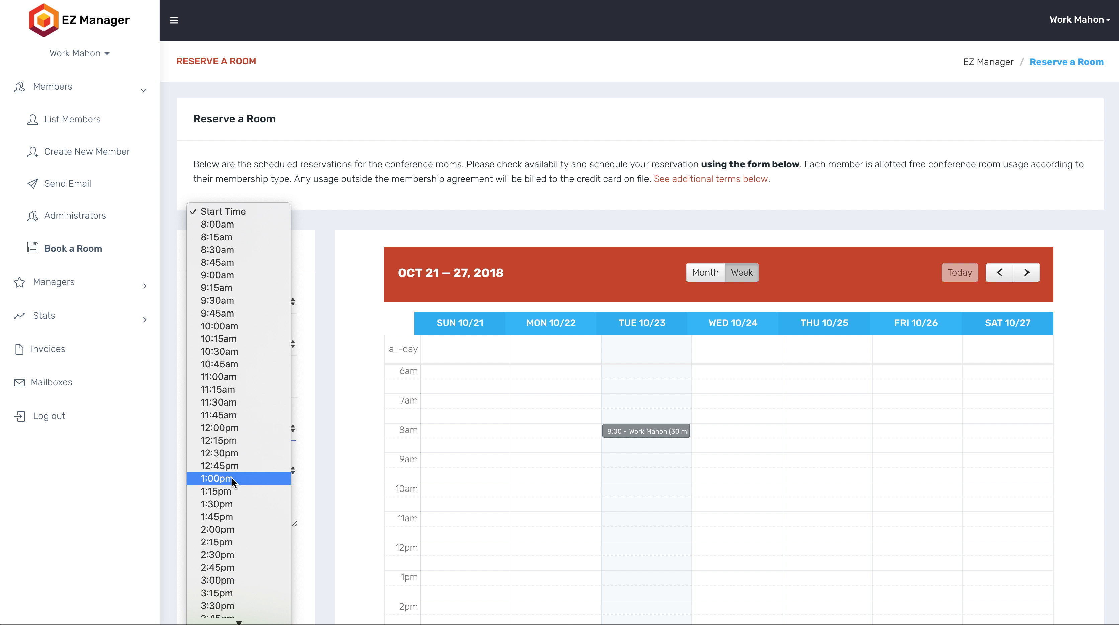
click(224, 226)
click(215, 469)
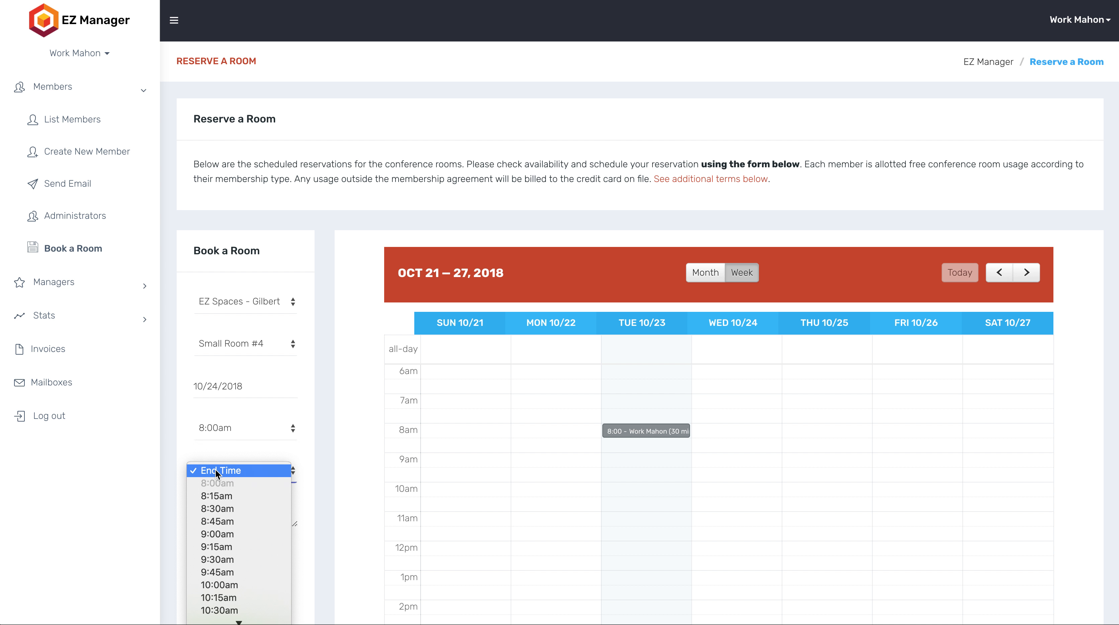
click(212, 584)
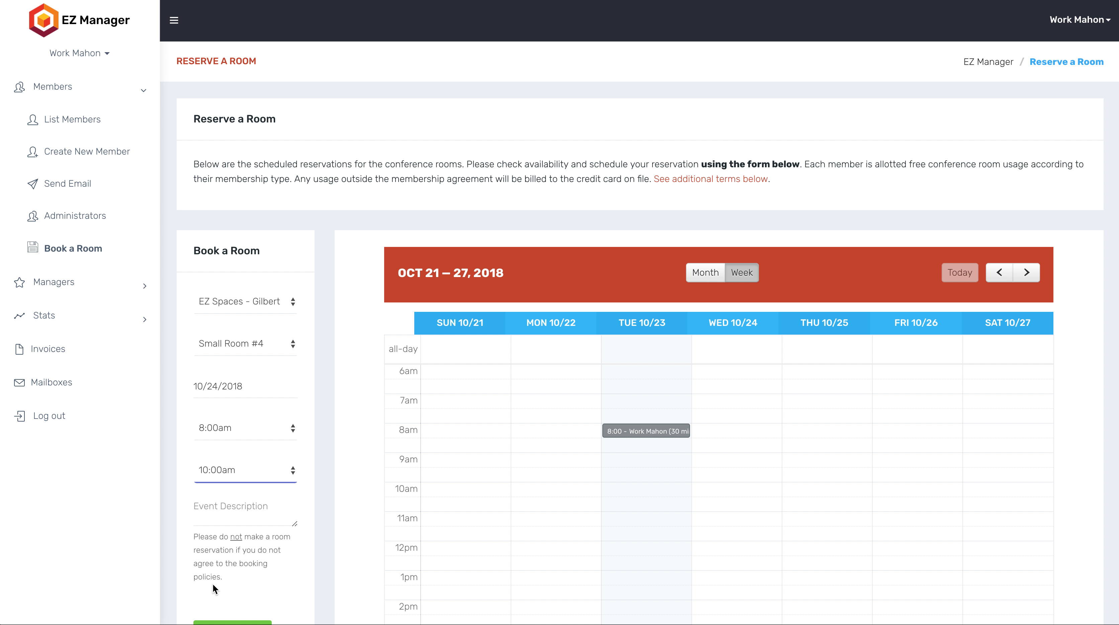
Enter an event description stating who the reservation is for, and book the room.
click(211, 510)
text(This is for Chris)
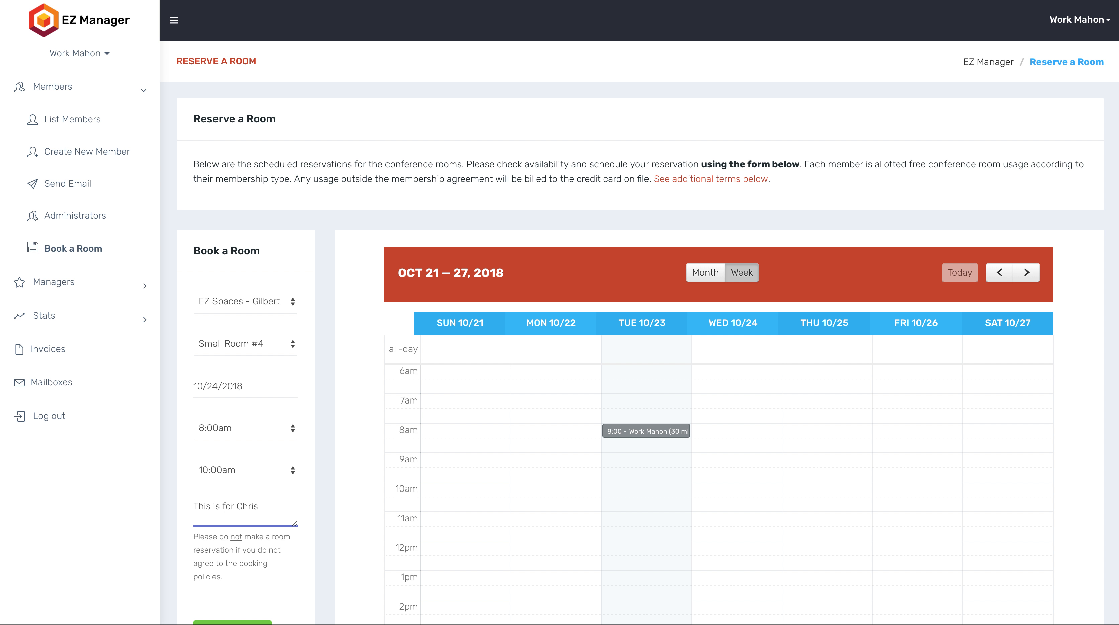
scroll(639, 332, down, 1)
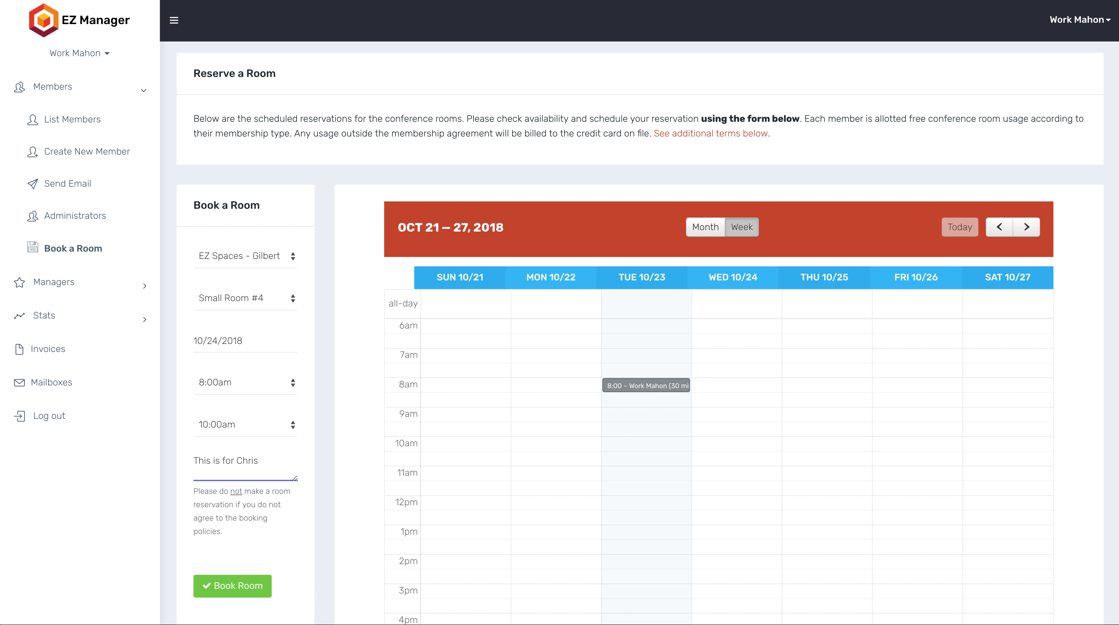
click(220, 584)
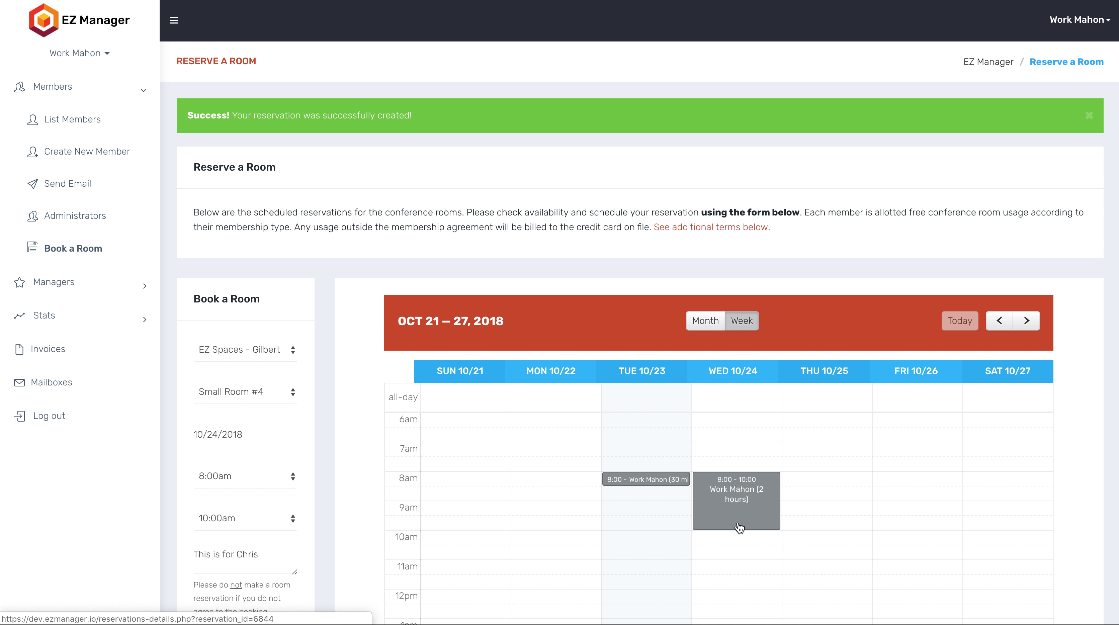
View the details of the Wednesday 10/24 reservation from the calendar, and close the details window.
click(740, 493)
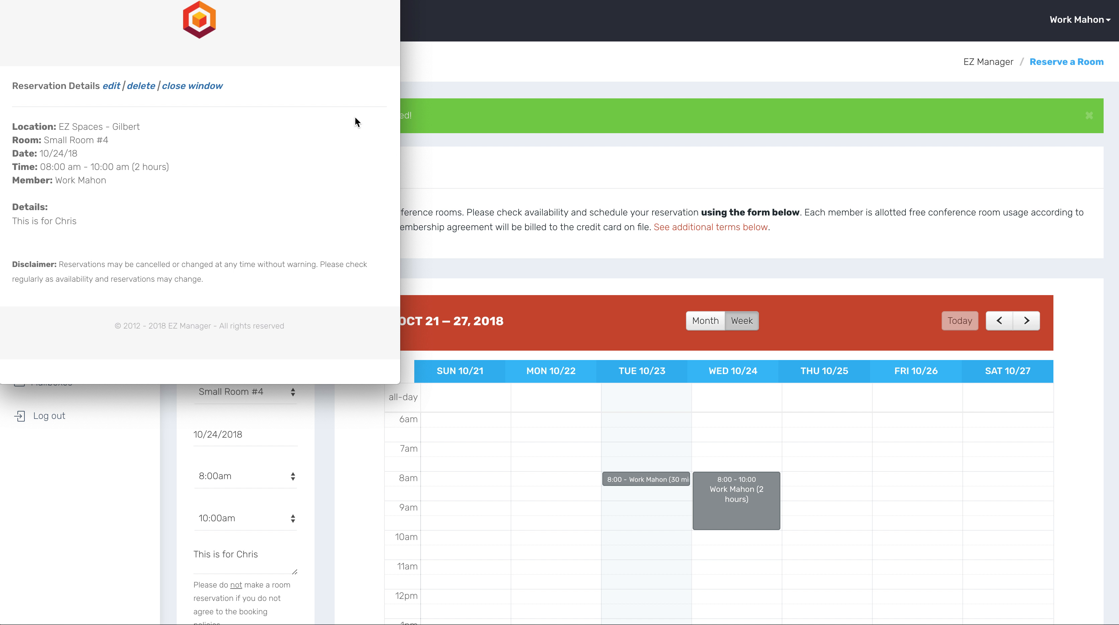
click(196, 85)
click(327, 47)
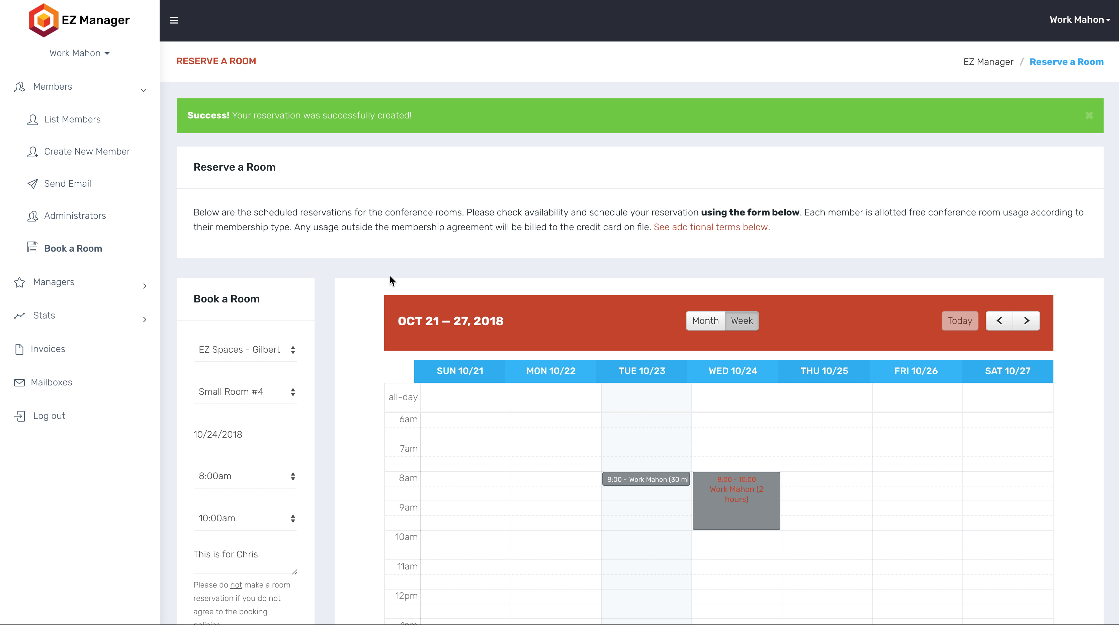
Open the Room Reservations management page and sort the reservations by member in descending order.
click(53, 283)
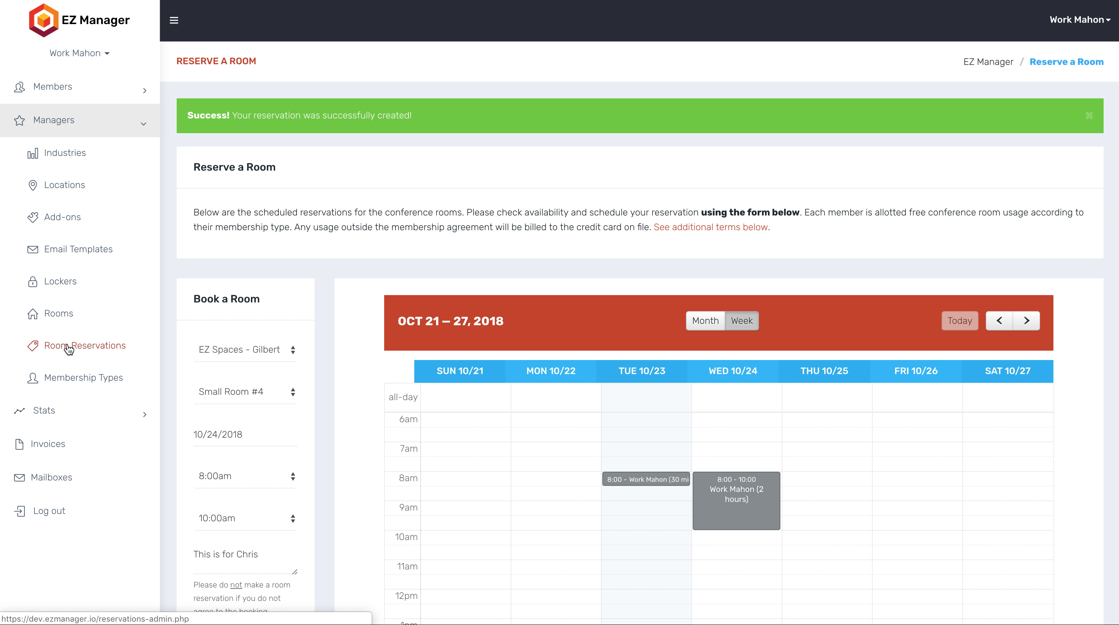
click(69, 347)
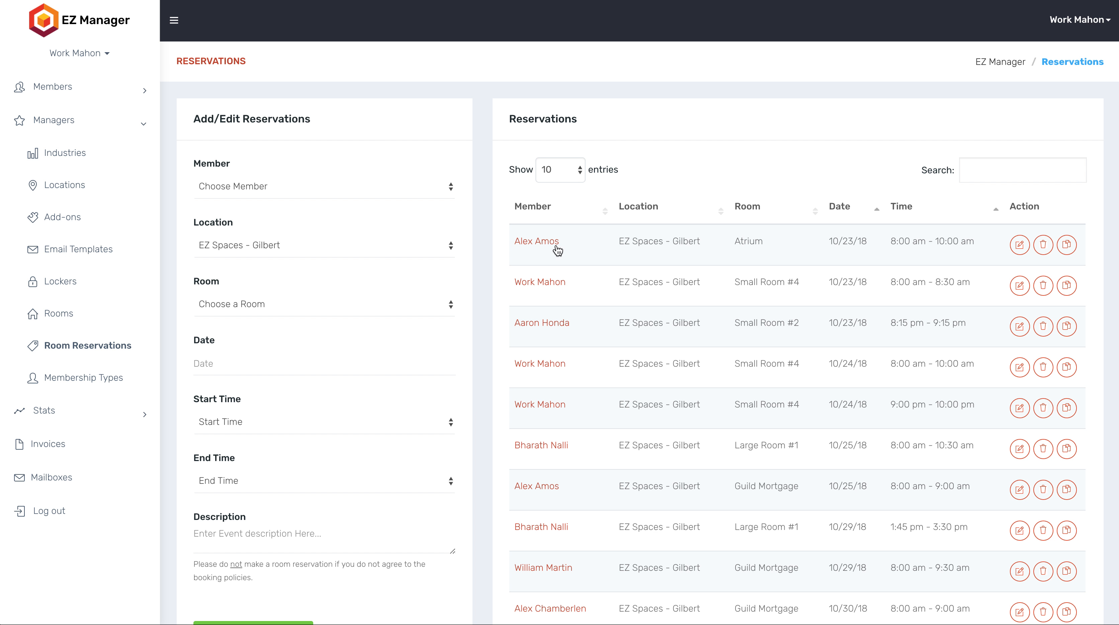
click(542, 210)
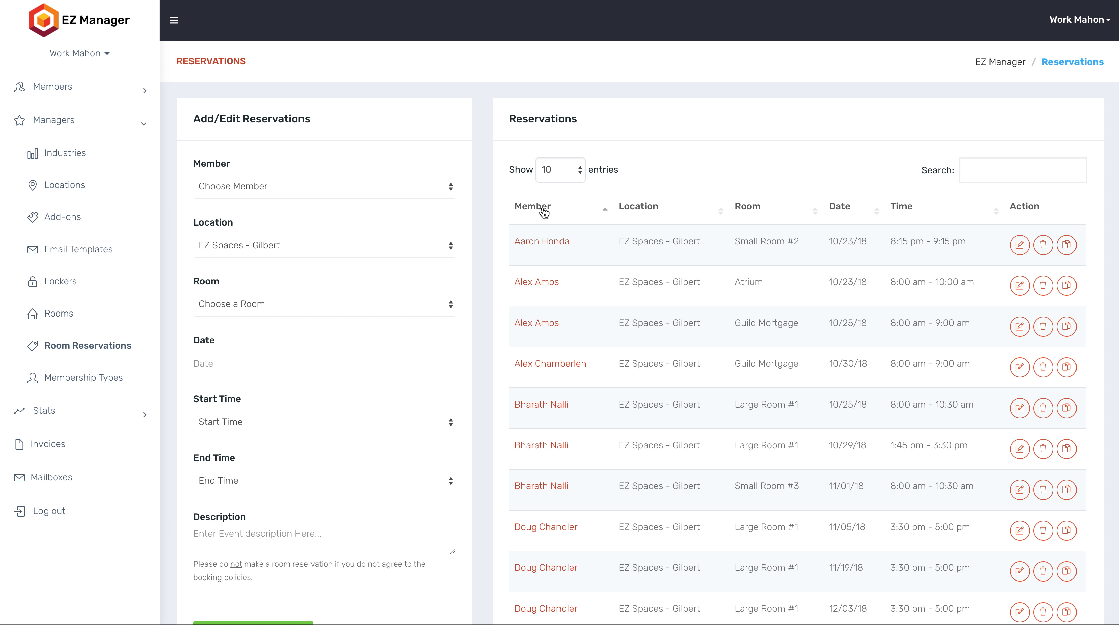
click(544, 212)
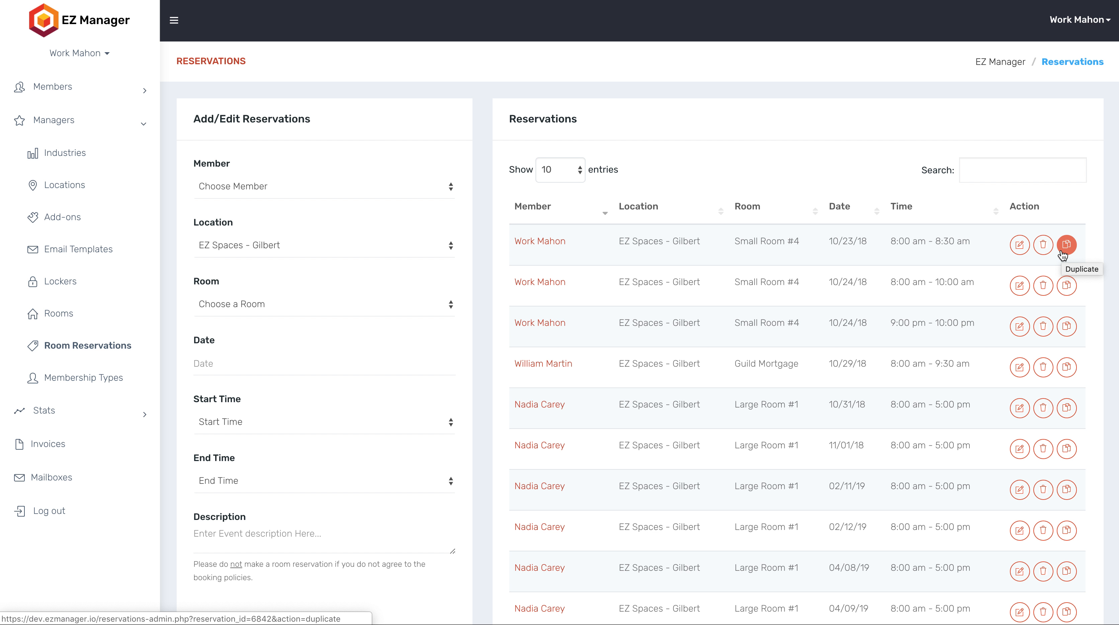
Open the 10/23/18 Small Room #4 reservation for editing and review its form fields.
click(1019, 250)
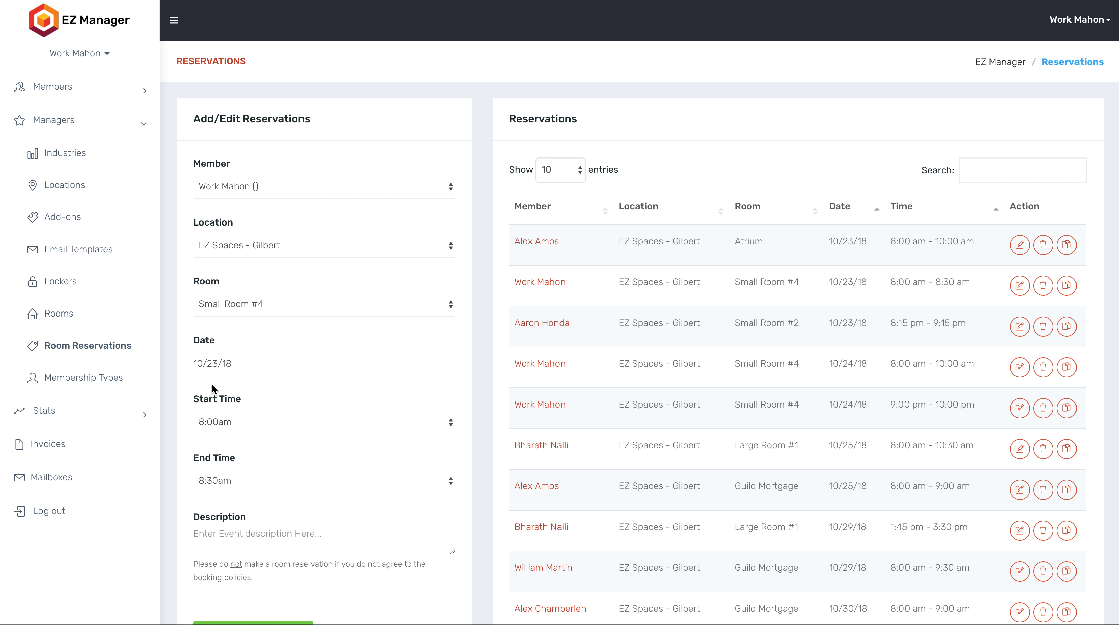
scroll(213, 386, down, 2)
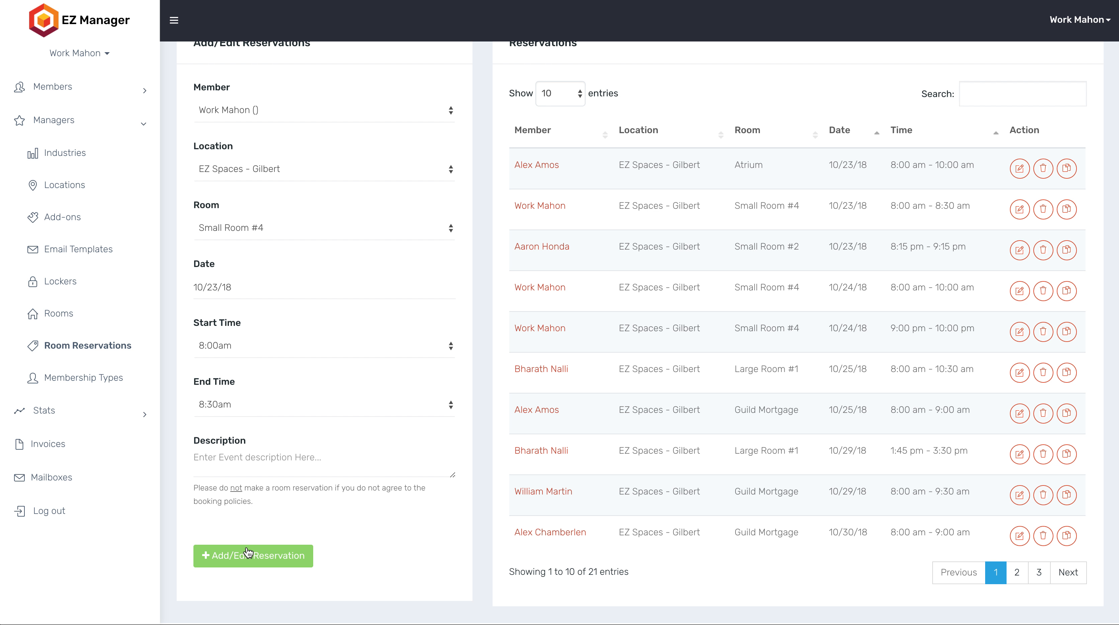
scroll(248, 552, up, 2)
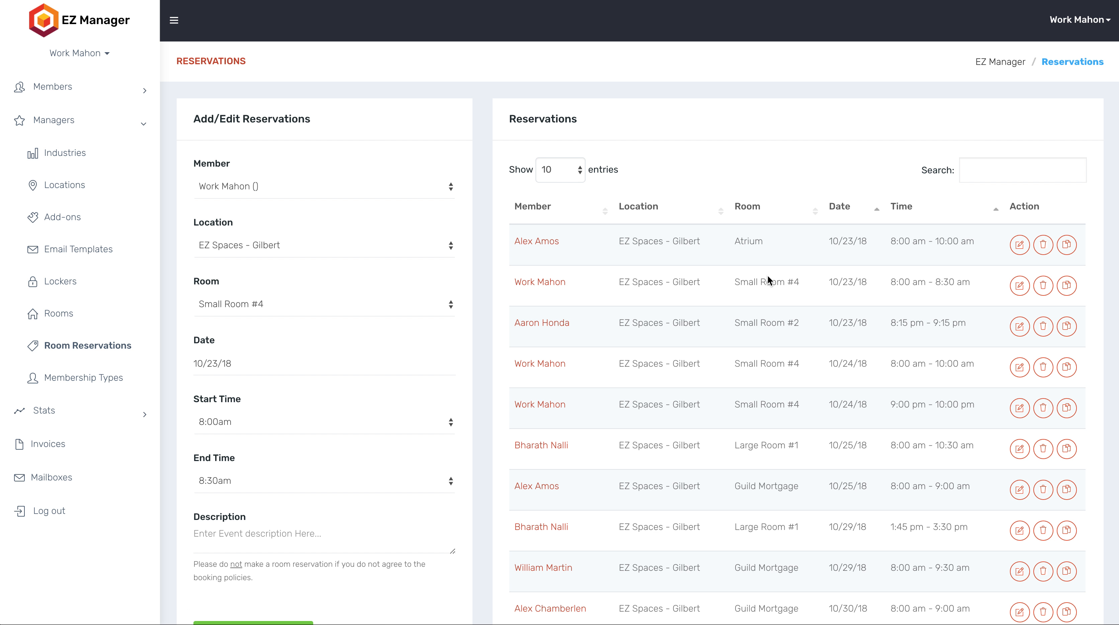
Open the 10/23/18 Atrium reservation for editing and review its form fields.
click(1019, 244)
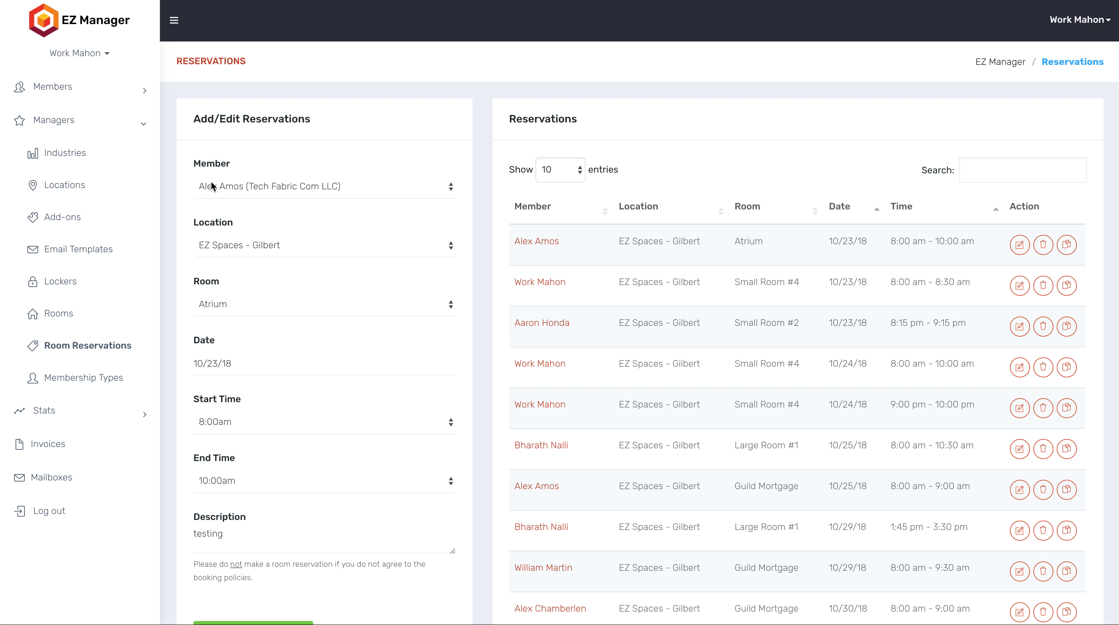
scroll(200, 376, down, 2)
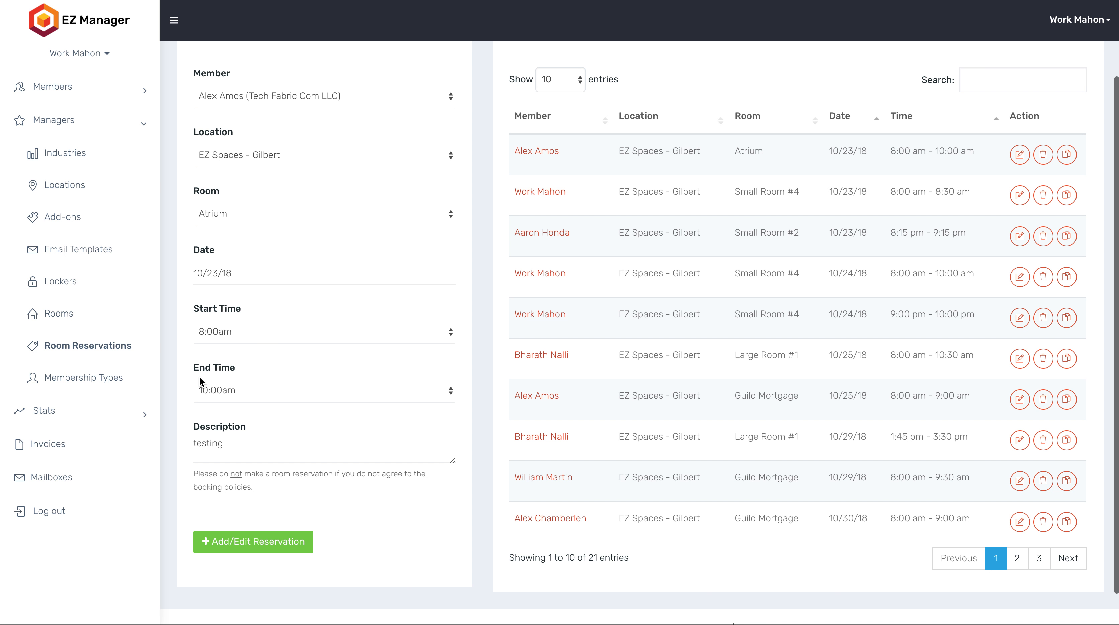